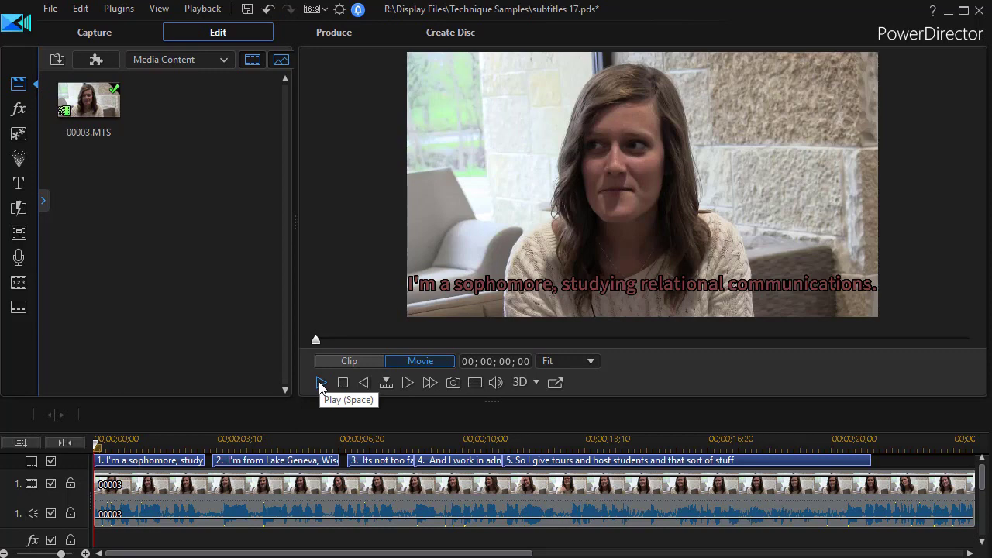
- Play the interview with its subtitles and pause at about 00;00;15;00
click(320, 384)
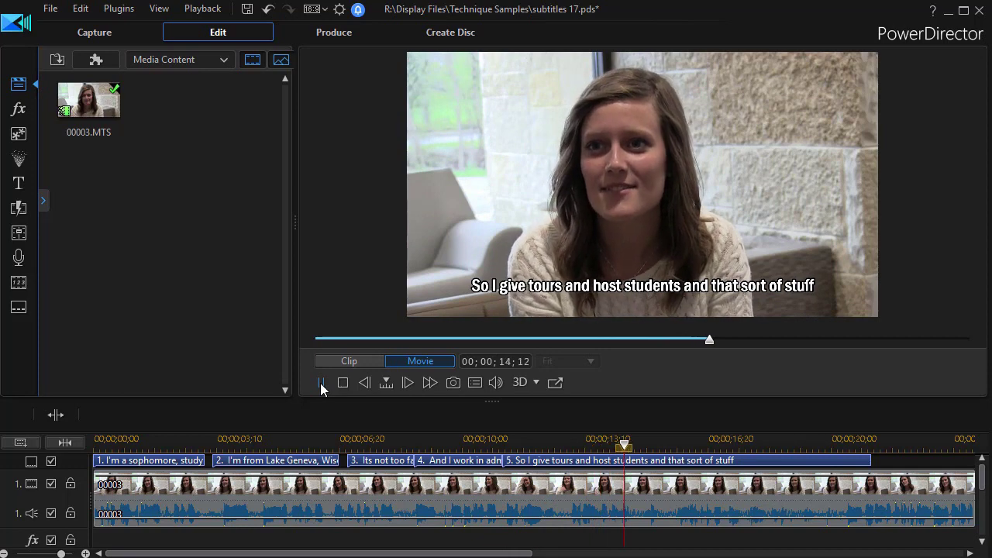
click(320, 383)
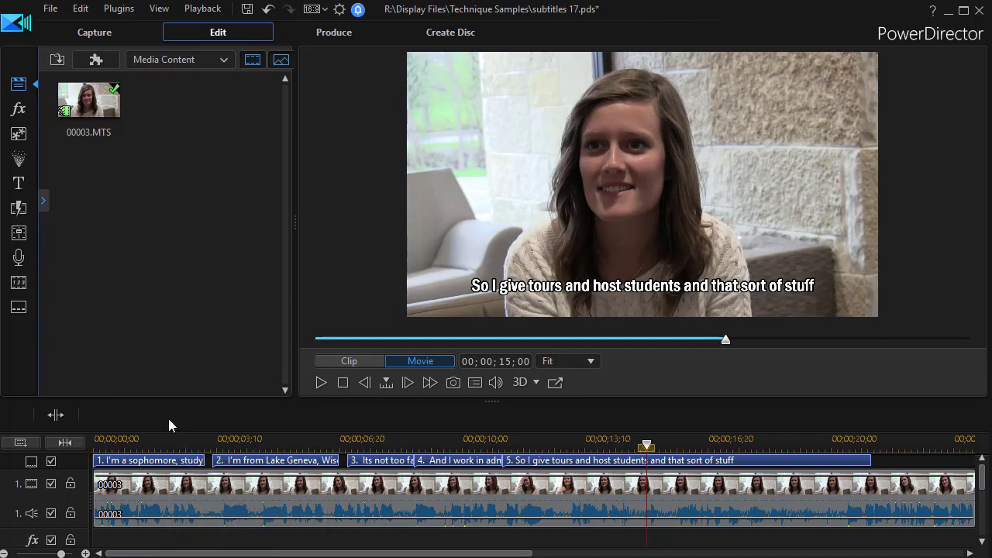
- Preview subtitle clips 1 through 5 in turn, including the Lake Geneva caption
click(174, 465)
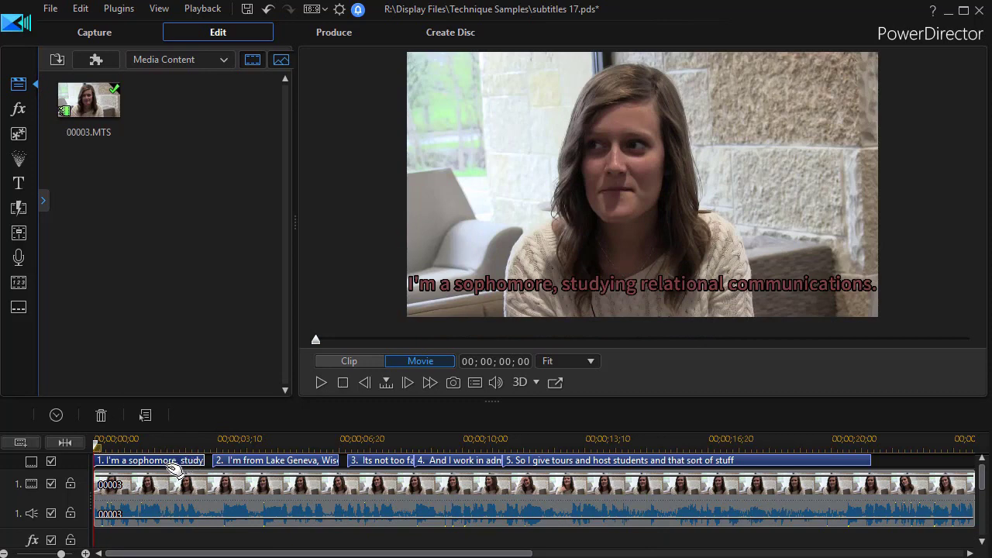
click(298, 462)
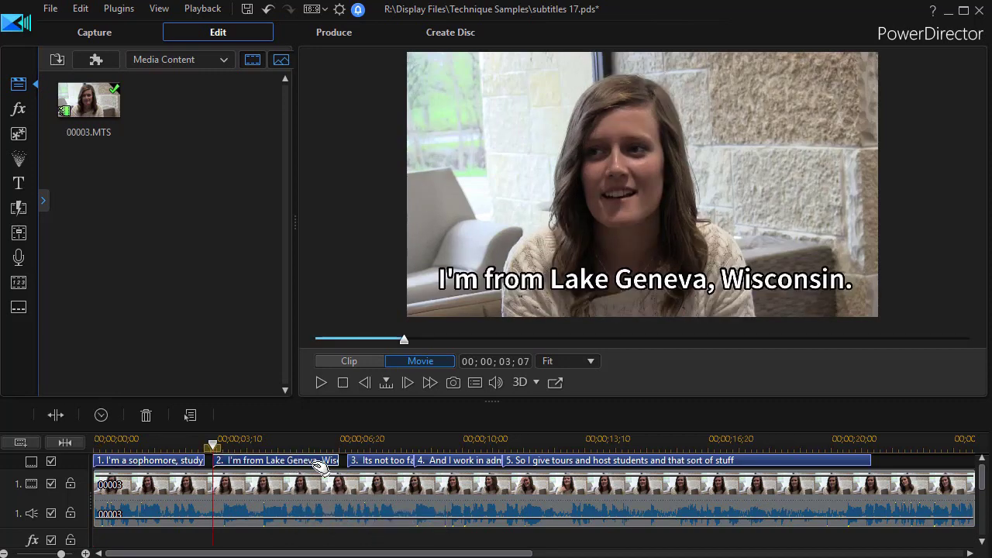
click(381, 462)
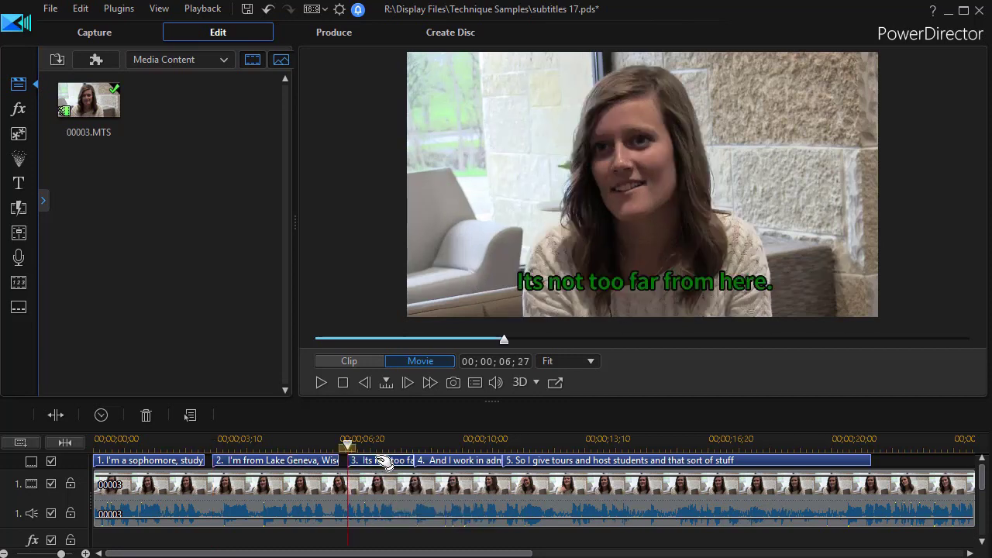
click(474, 462)
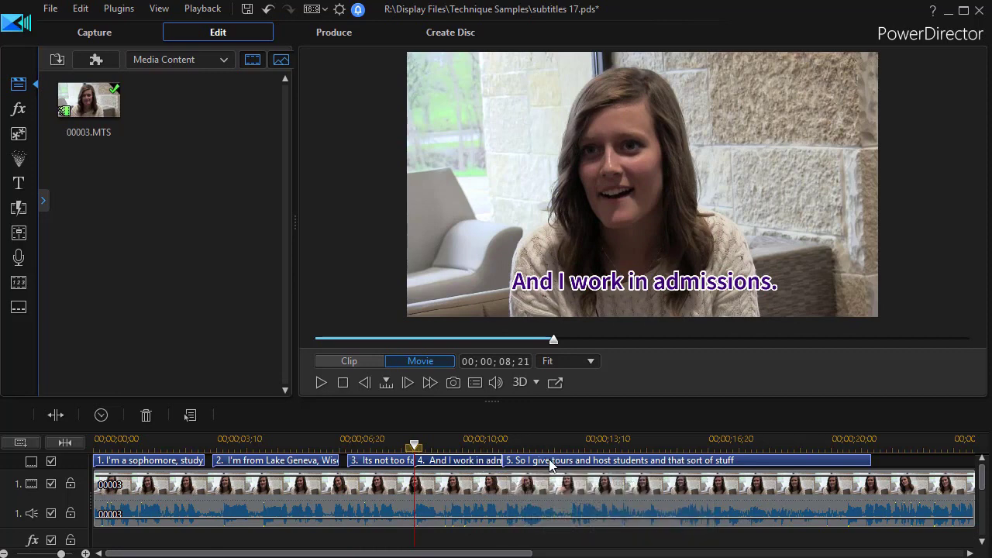
click(552, 462)
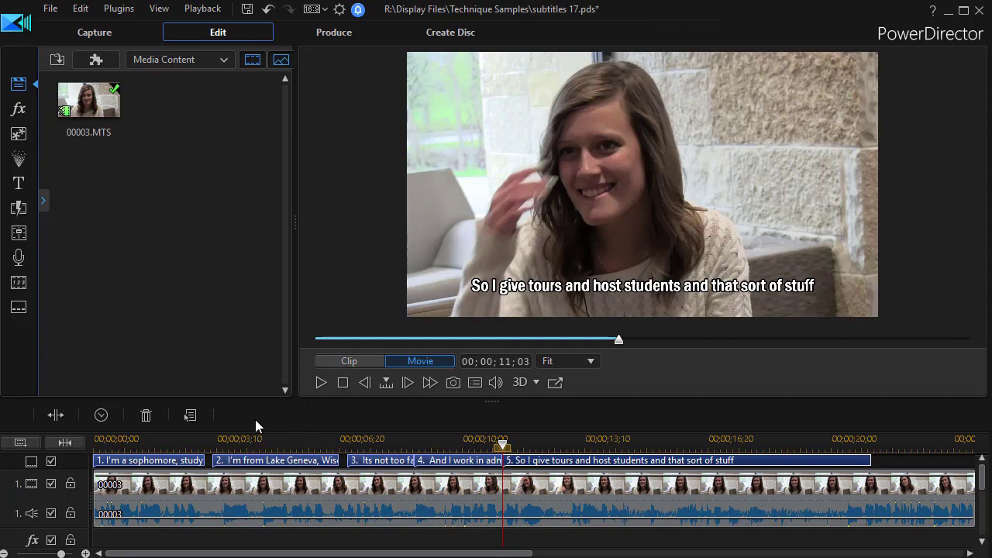
- Open the Subtitle Room and widen the list to reveal the Subtitle Text column
click(19, 309)
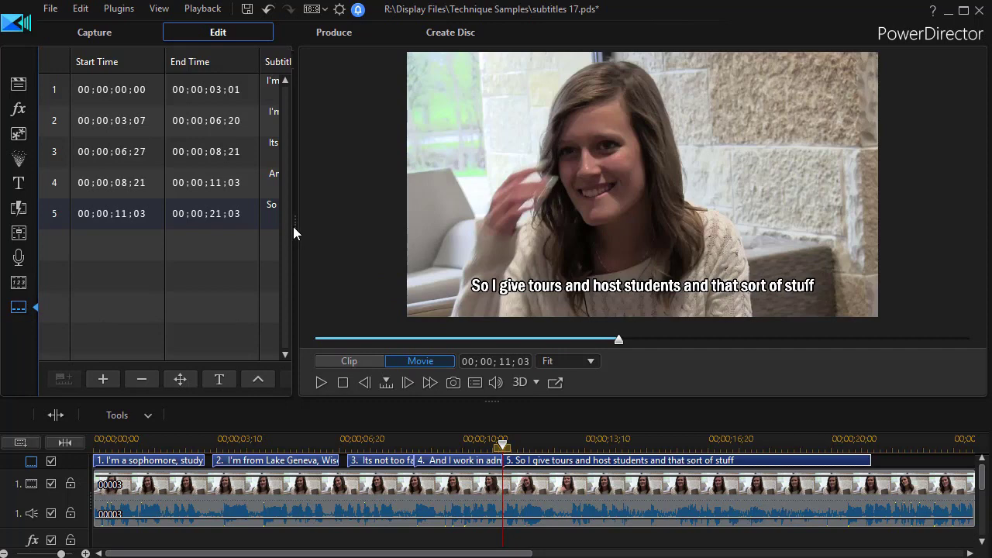
drag(295, 223, 437, 229)
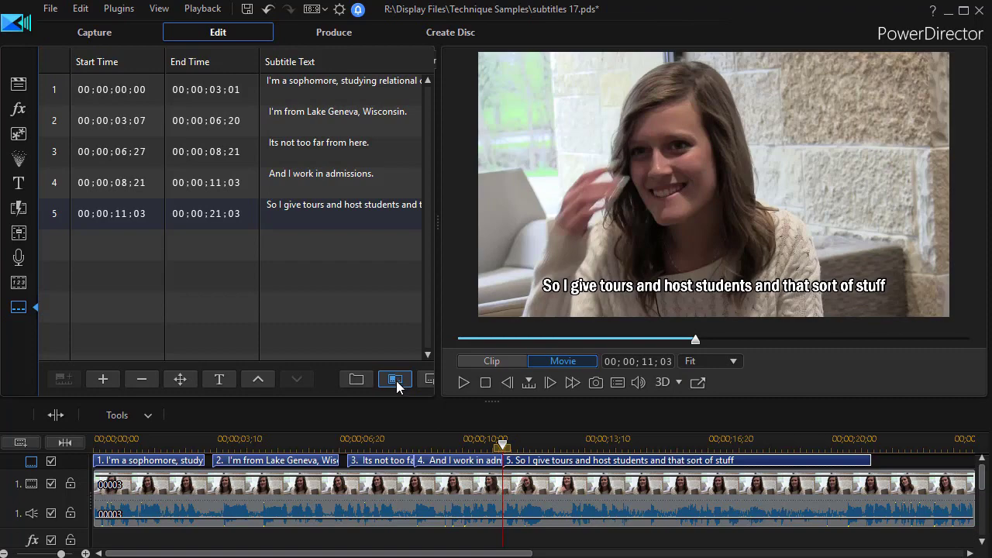
- Export the five subtitles as an SRT file named mytest
click(396, 380)
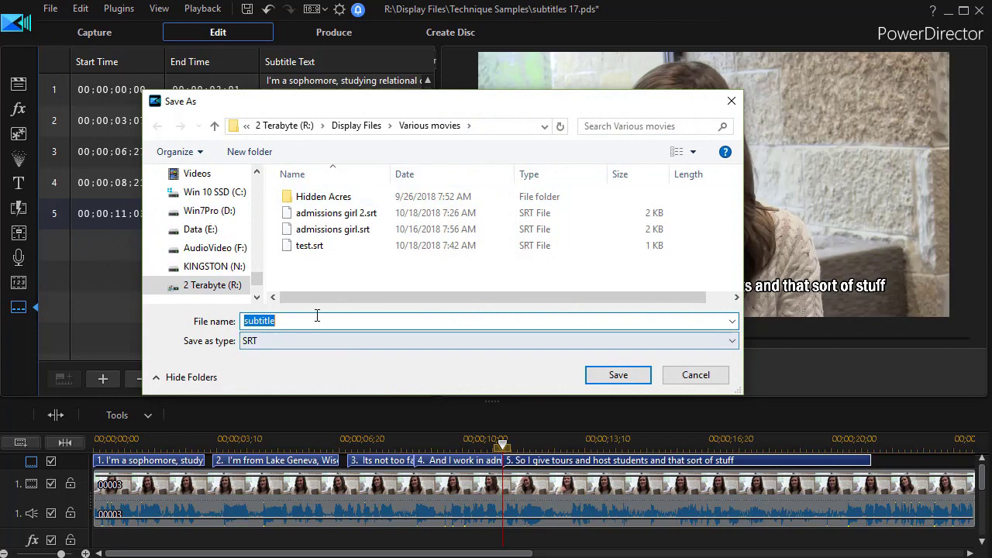
text(mytest)
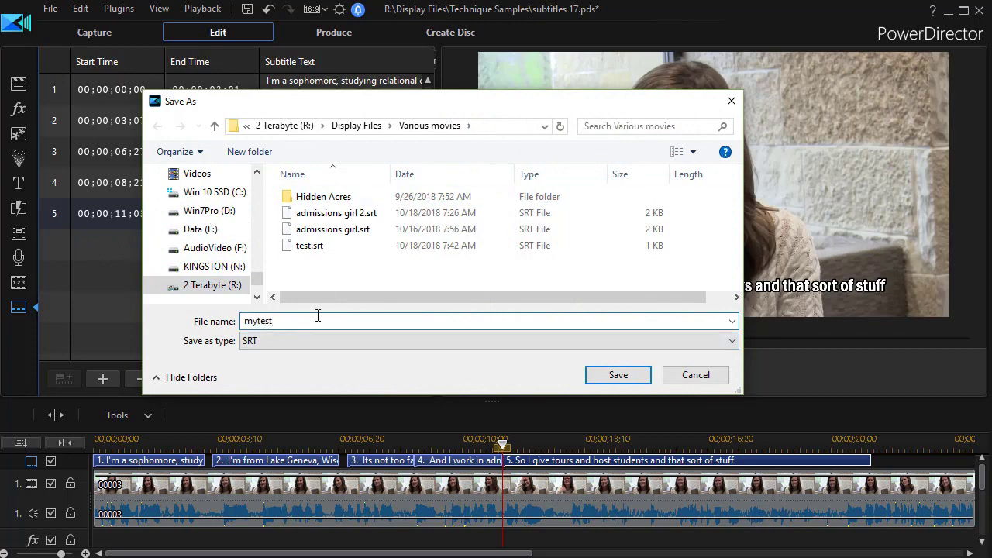
click(620, 378)
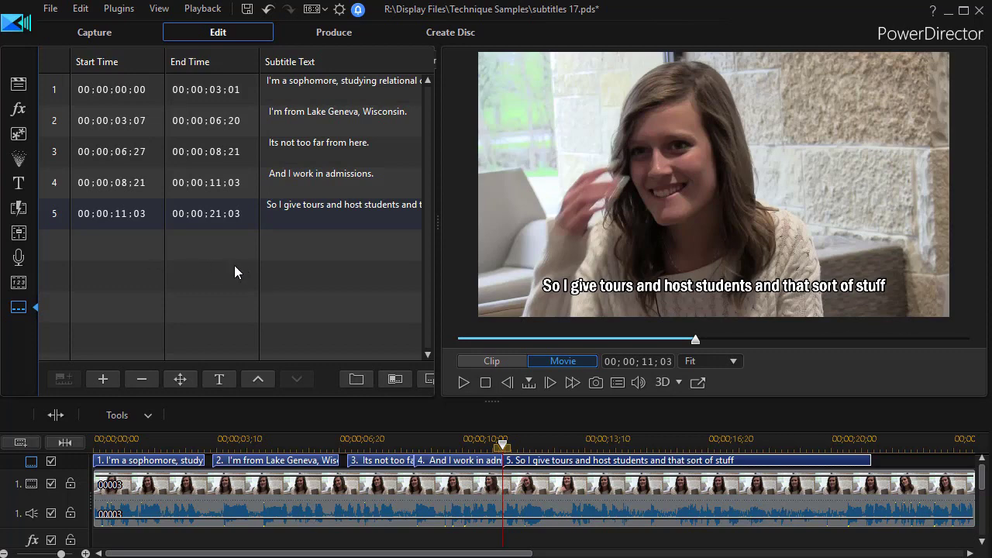
- Delete all five subtitle rows, then re-import them from mytest.srt
drag(222, 265, 106, 84)
key(Delete)
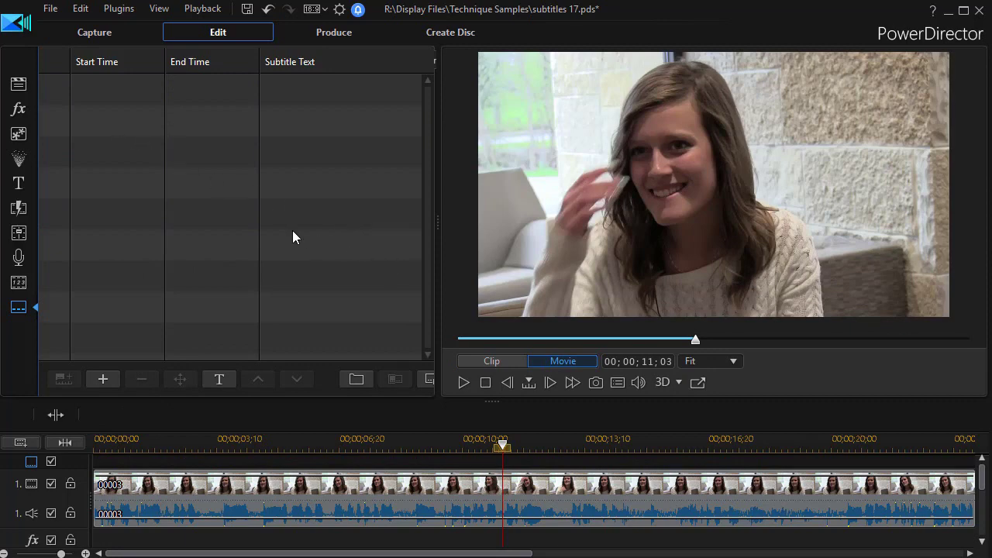
click(357, 379)
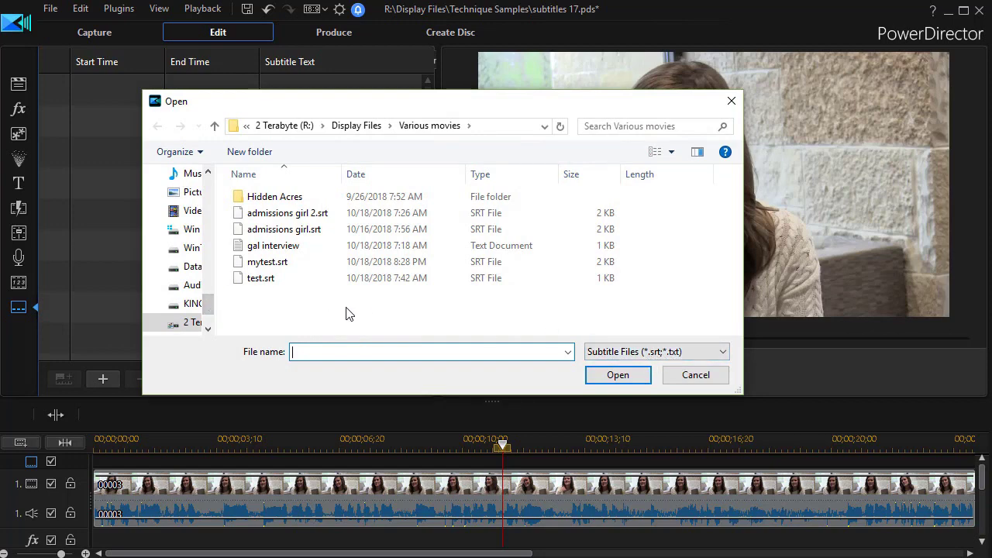
click(272, 267)
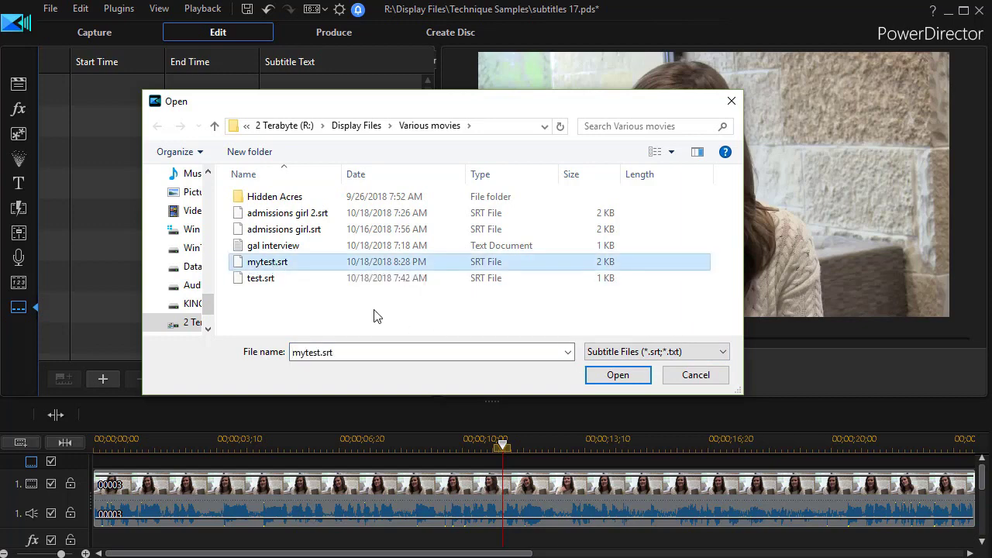
click(617, 375)
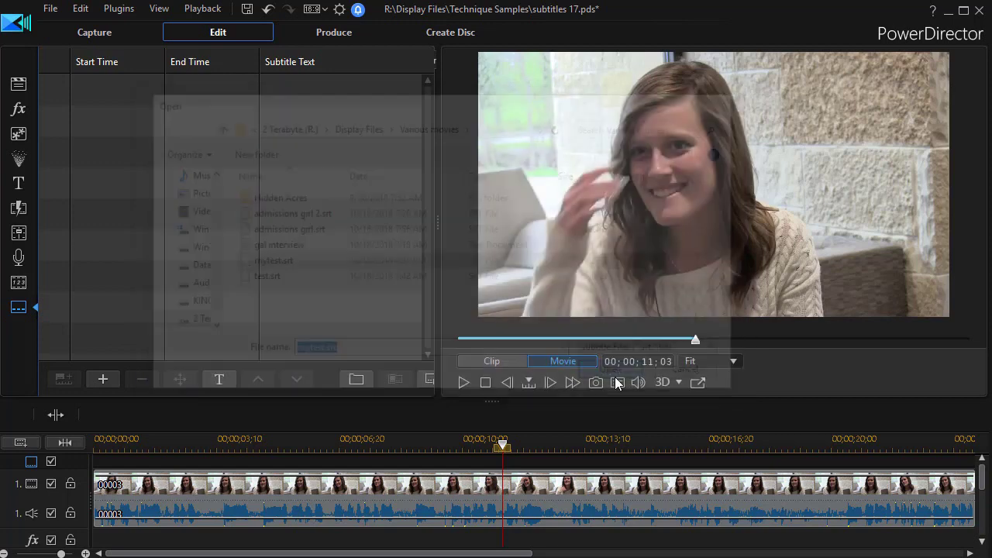
click(233, 103)
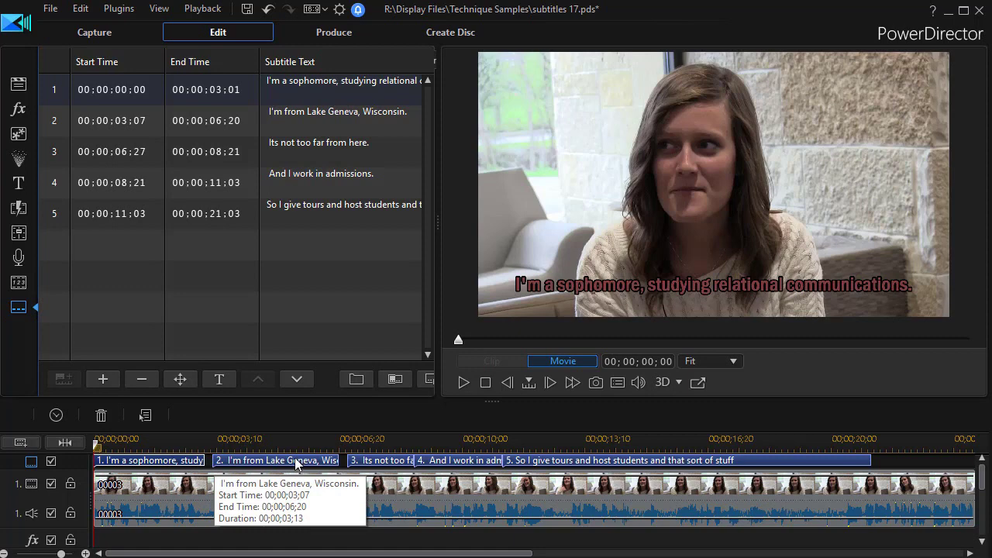
- Preview reimported subtitle clips 2 through 5, ending on the 'So I give tours' caption
click(297, 461)
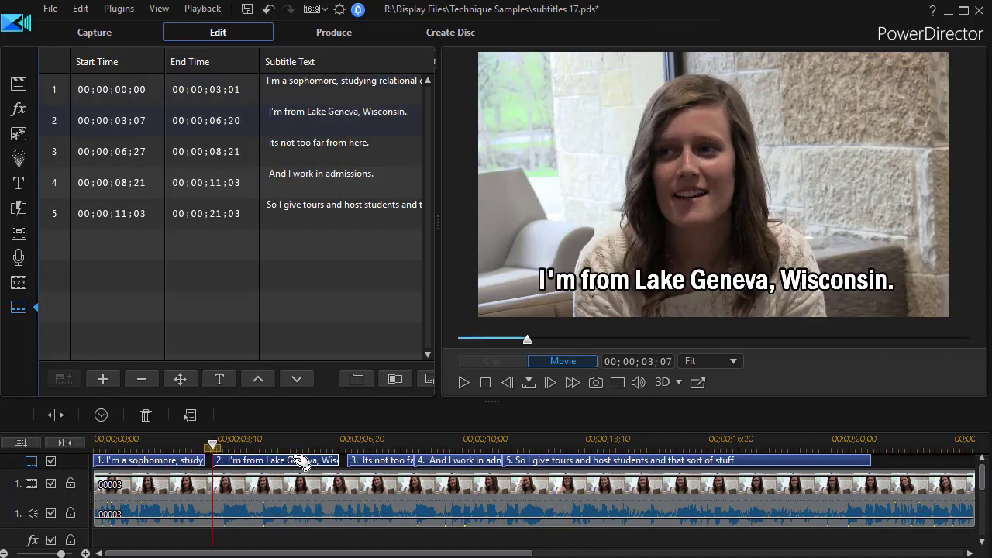
click(395, 461)
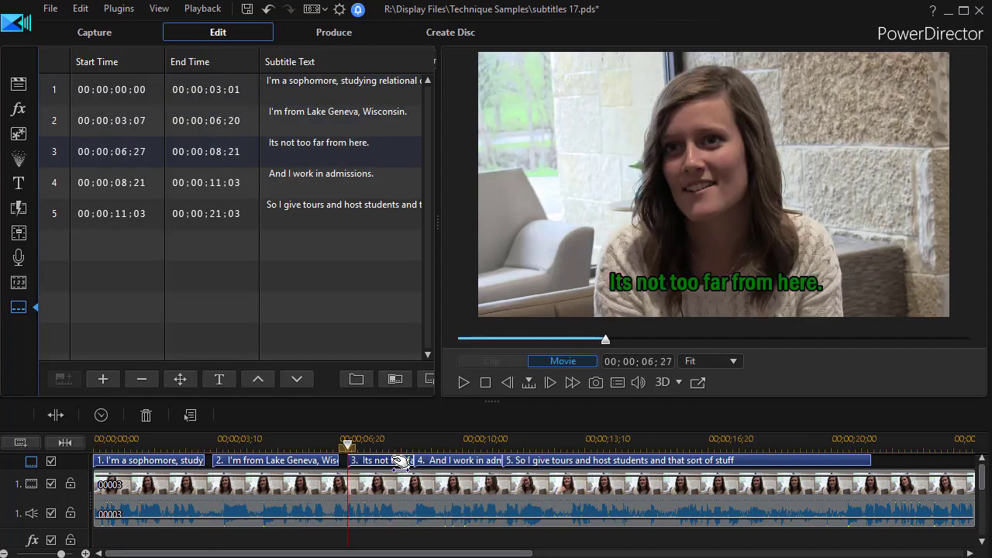
click(456, 463)
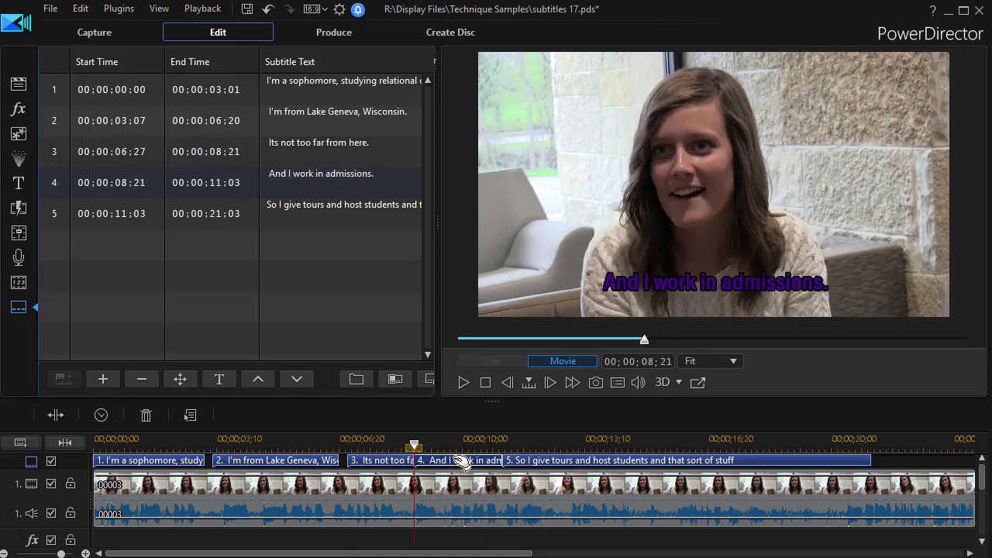
click(605, 462)
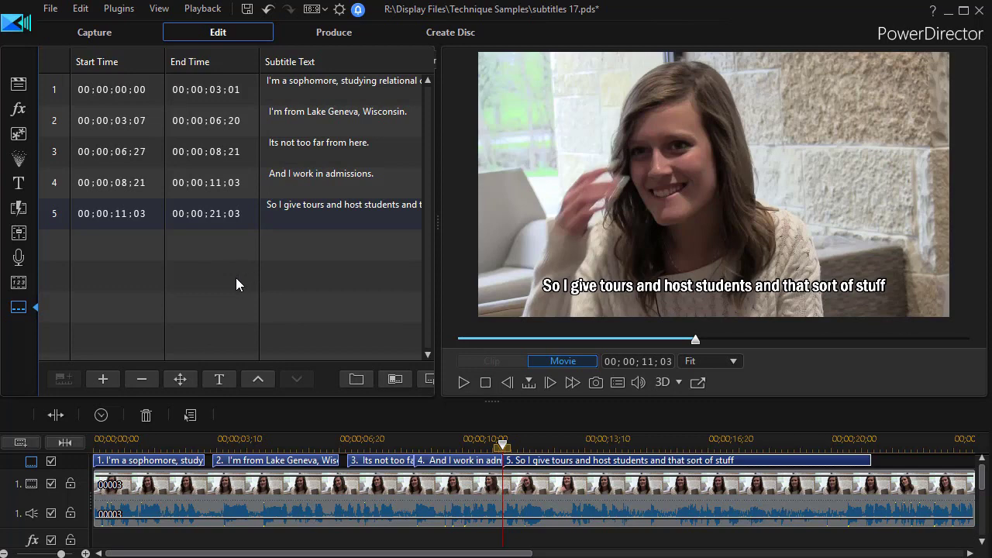
- Delete all five subtitle rows and bring up the Import subtitle file dialog
drag(236, 278, 79, 81)
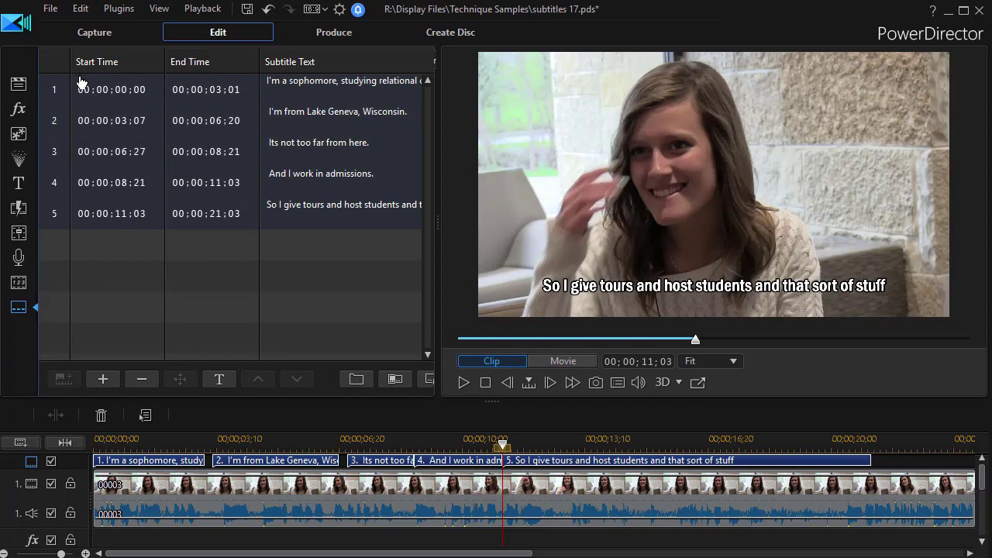
key(Delete)
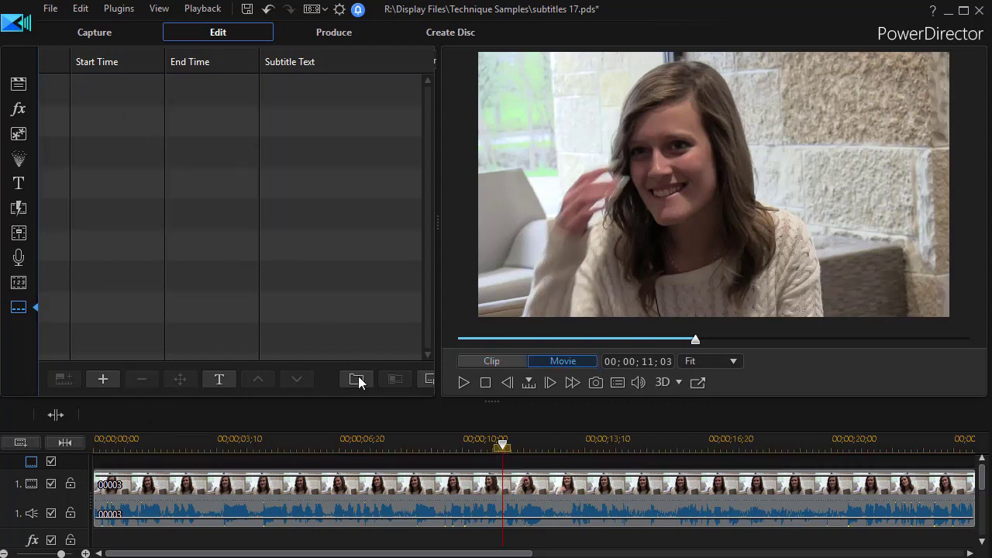
click(357, 379)
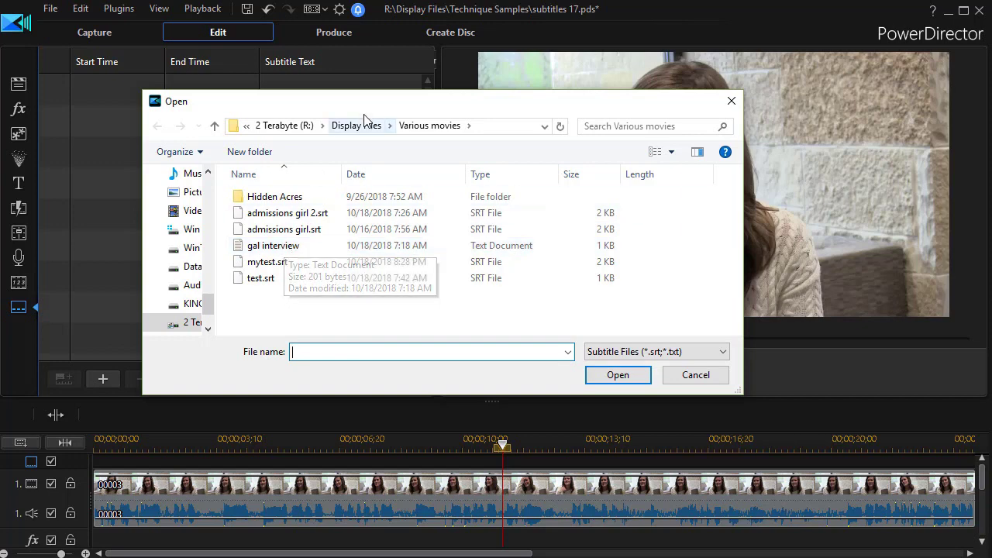
- Move the Open dialog and gal interview Notepad window aside, then minimize Notepad
drag(372, 127, 608, 278)
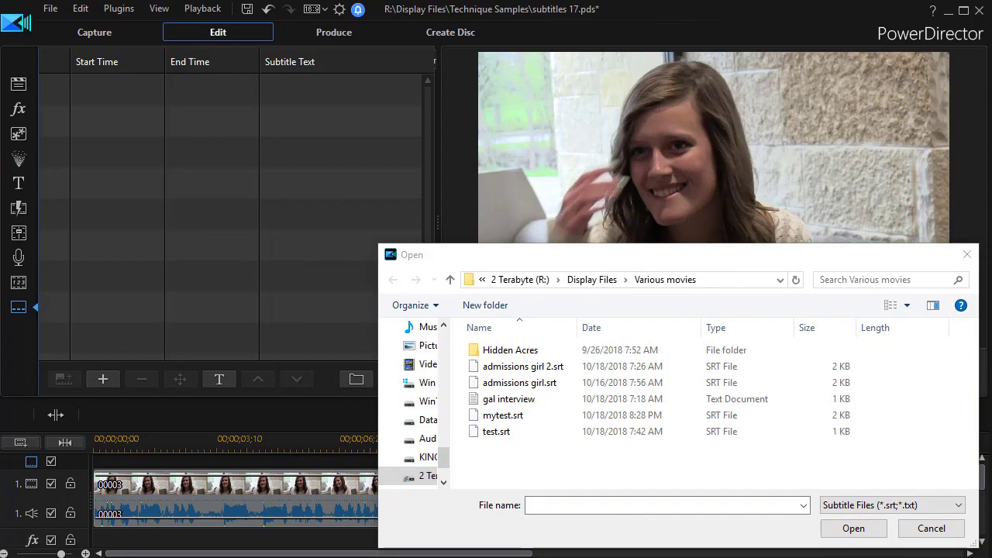
drag(256, 208, 280, 114)
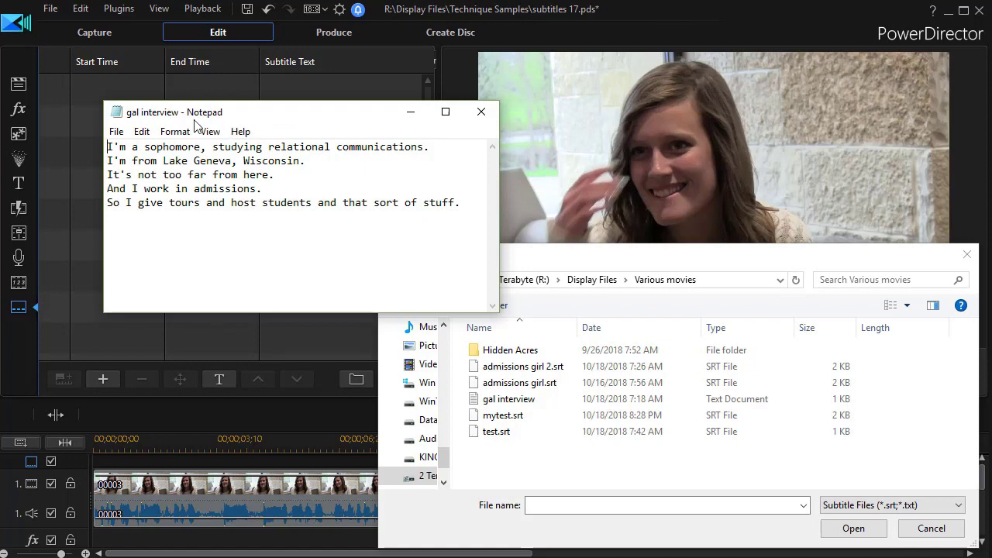
click(414, 115)
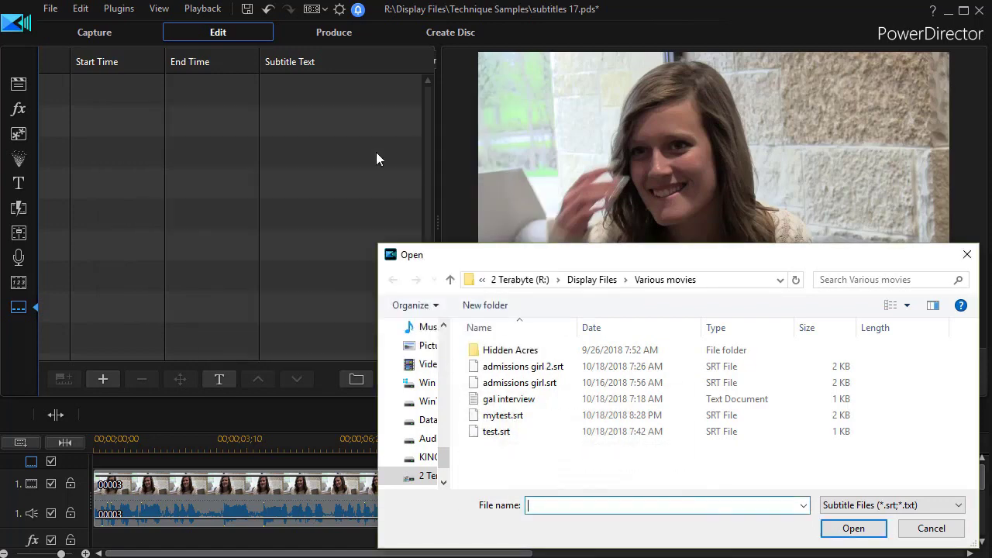
- Try importing the gal interview text file and dismiss the exceeds-video-length warning
drag(606, 264, 493, 113)
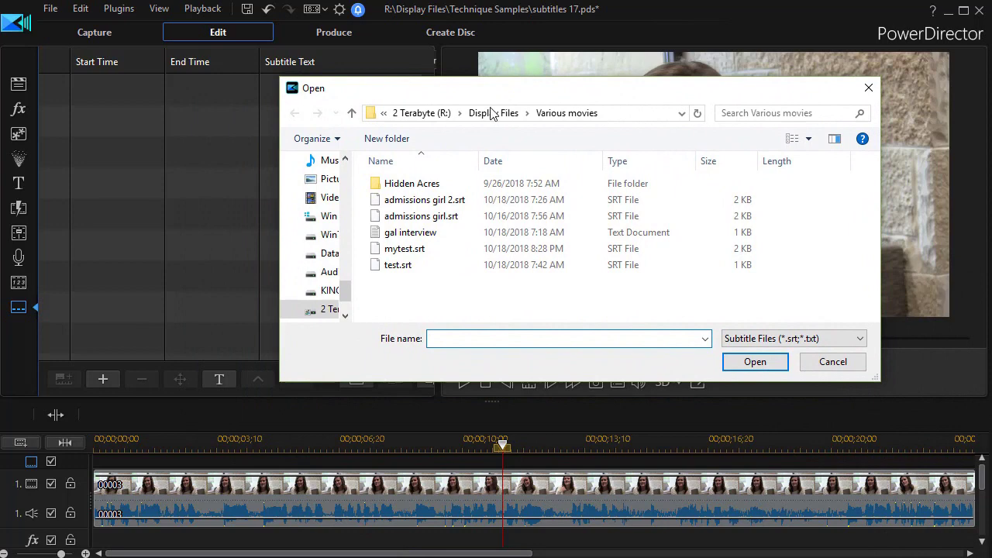
click(397, 240)
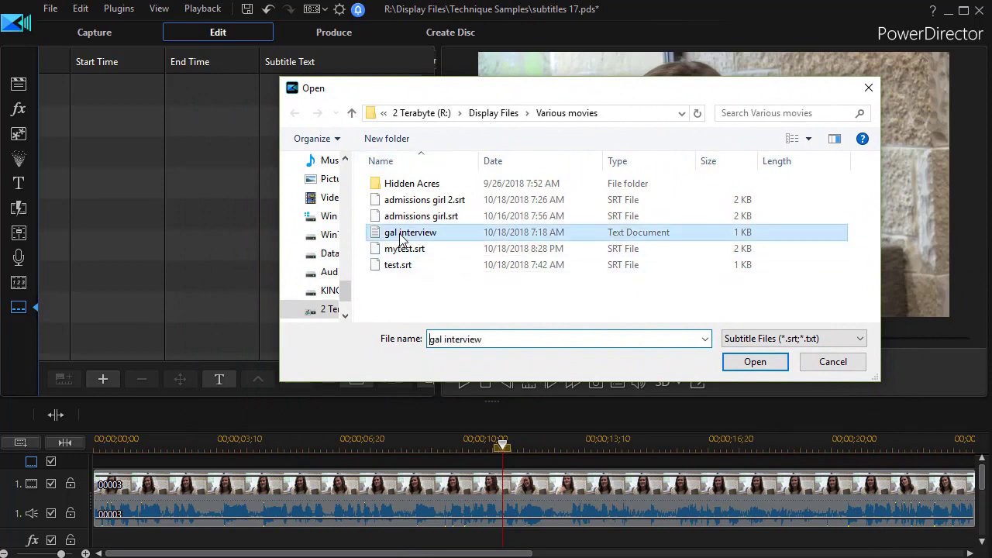
click(756, 362)
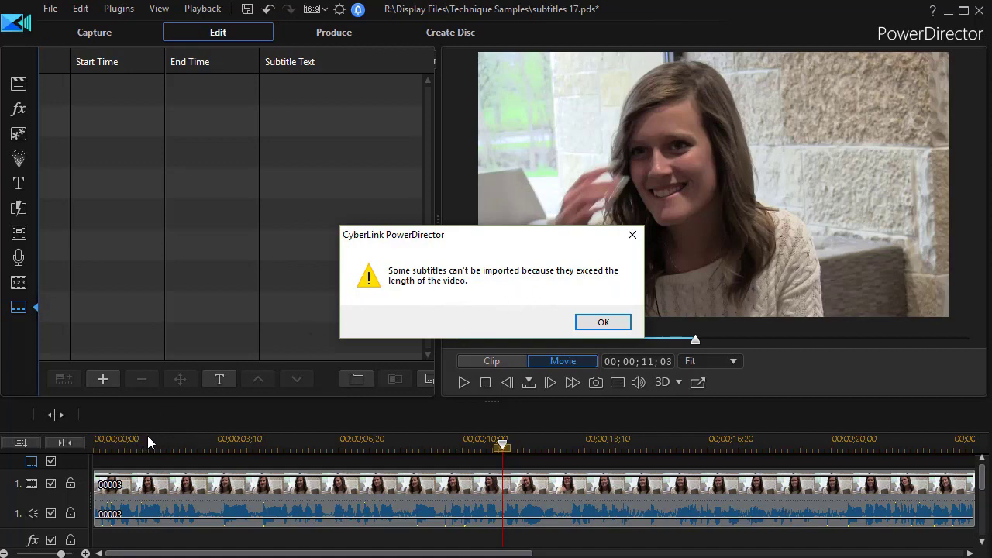
click(604, 324)
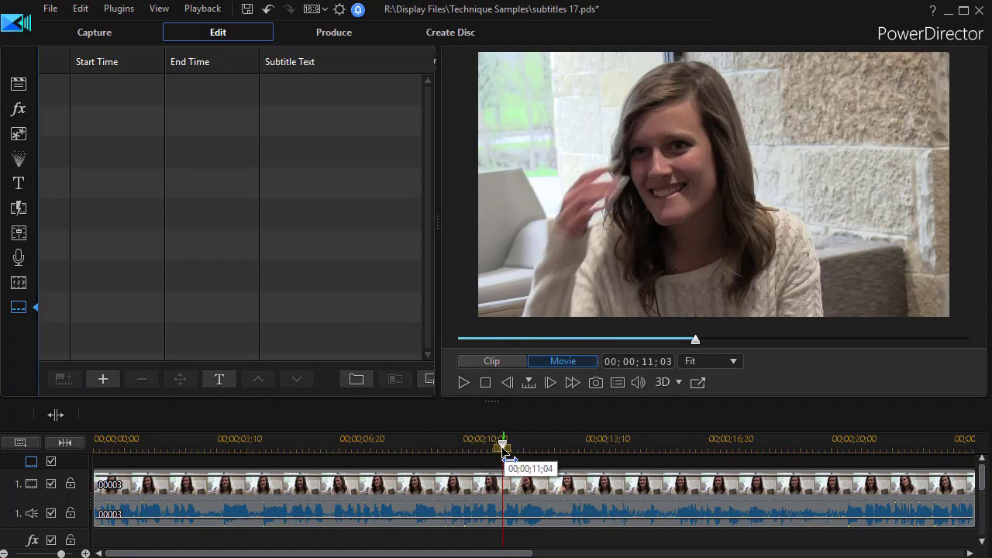
- Add blank subtitle markers at 01;12, 07;00 and 11;01, the last running to 21;01
drag(503, 447, 151, 481)
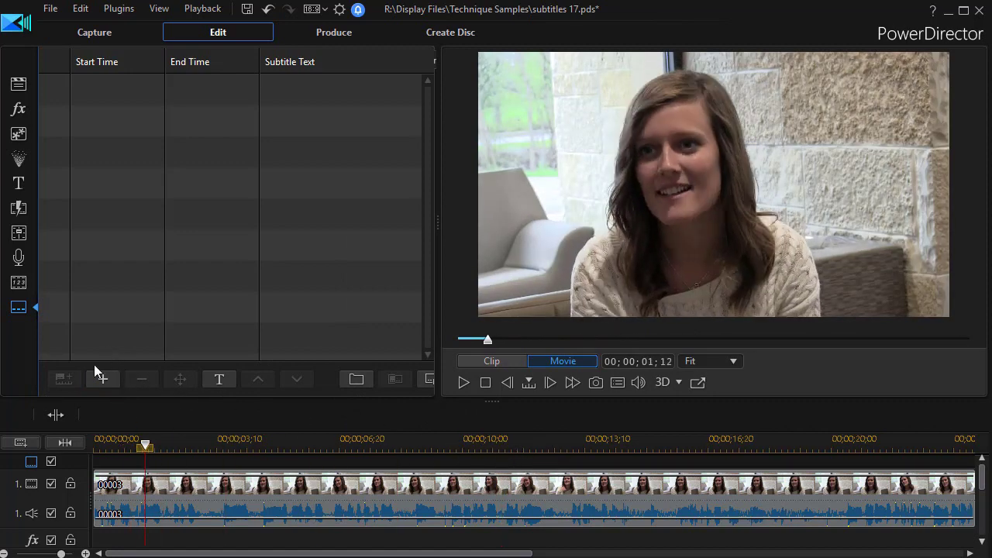
click(103, 379)
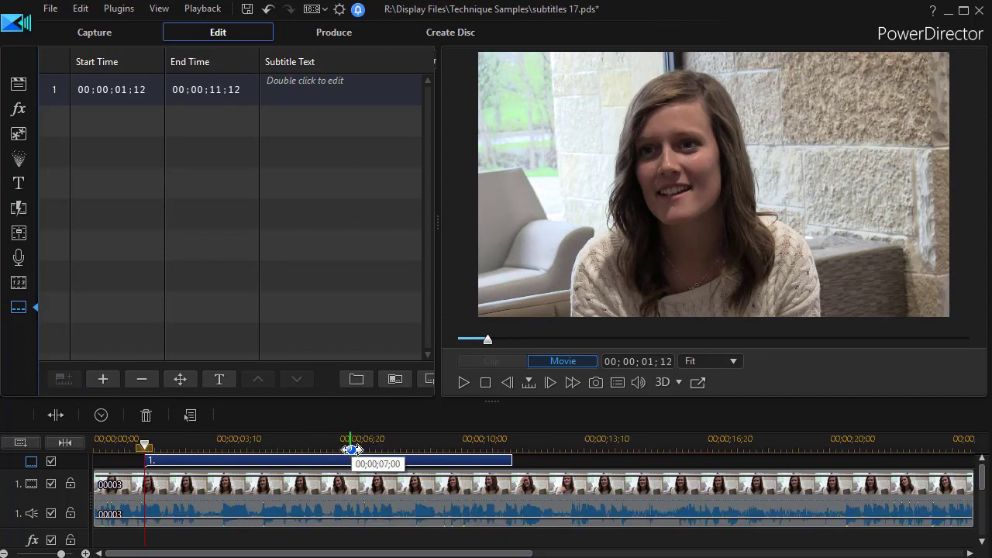
click(349, 439)
click(103, 378)
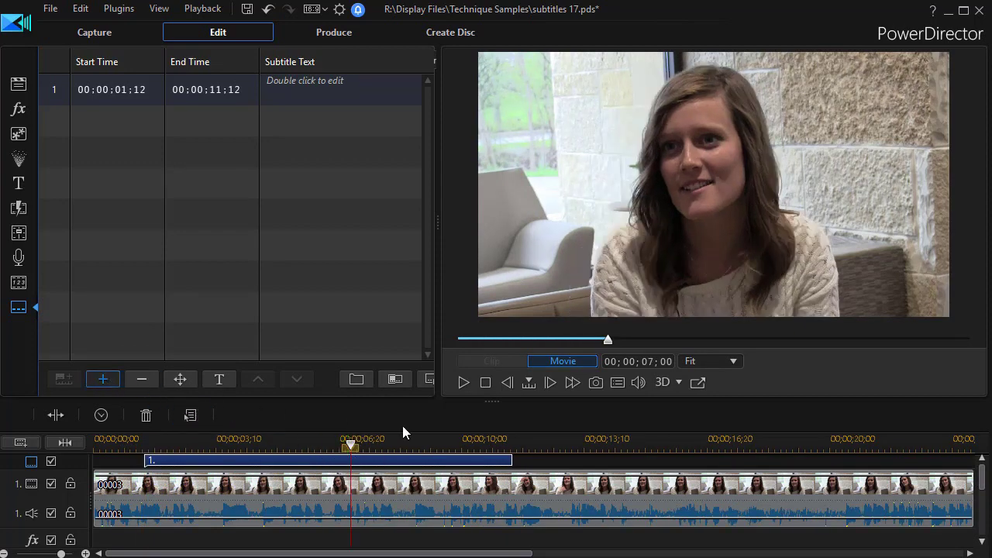
click(498, 448)
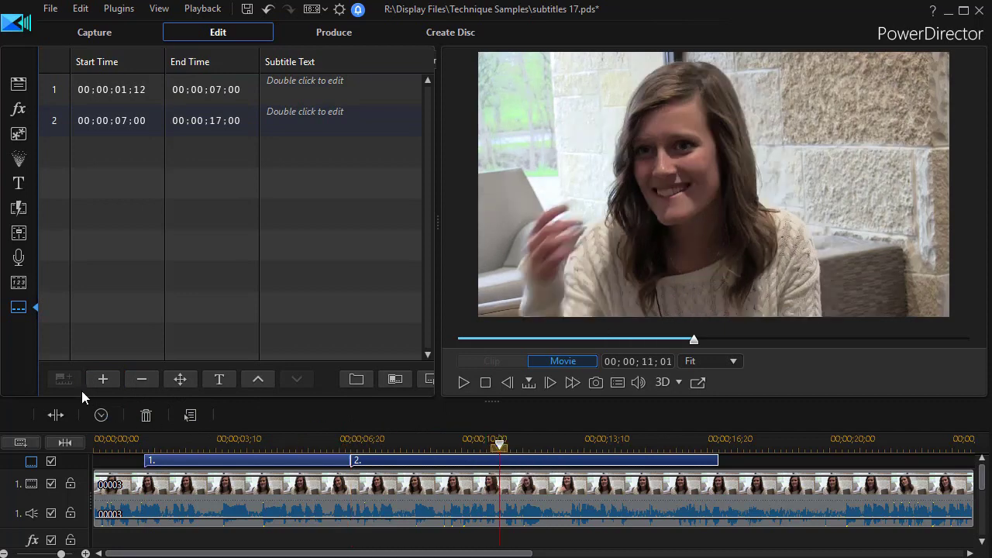
click(102, 378)
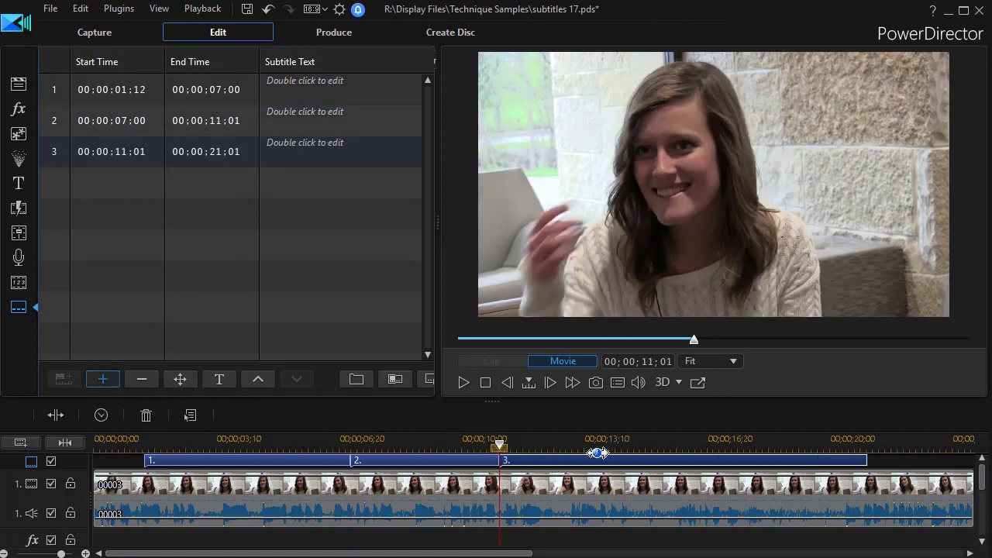
- Import the gal interview text file into the three markers, accepting the replacement and length warning
click(357, 379)
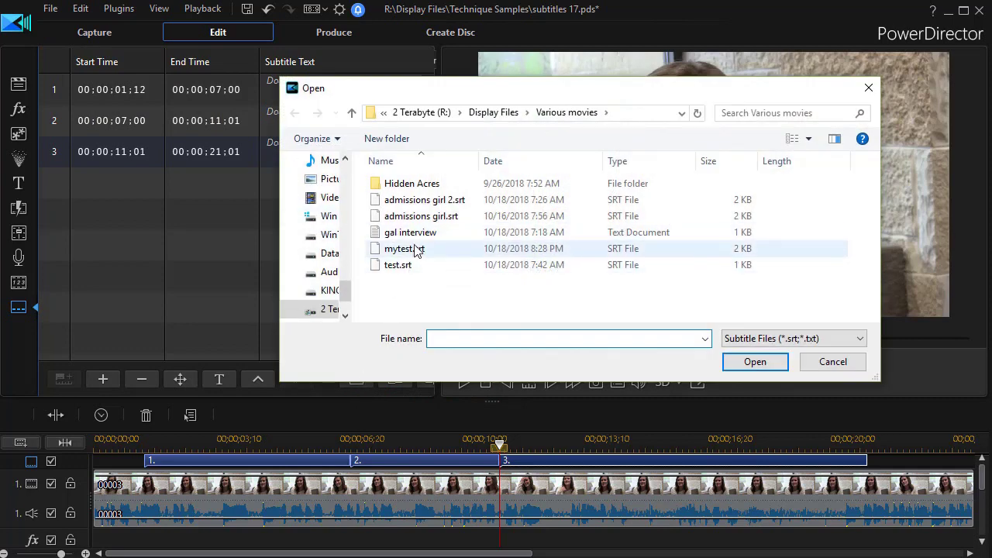
click(412, 235)
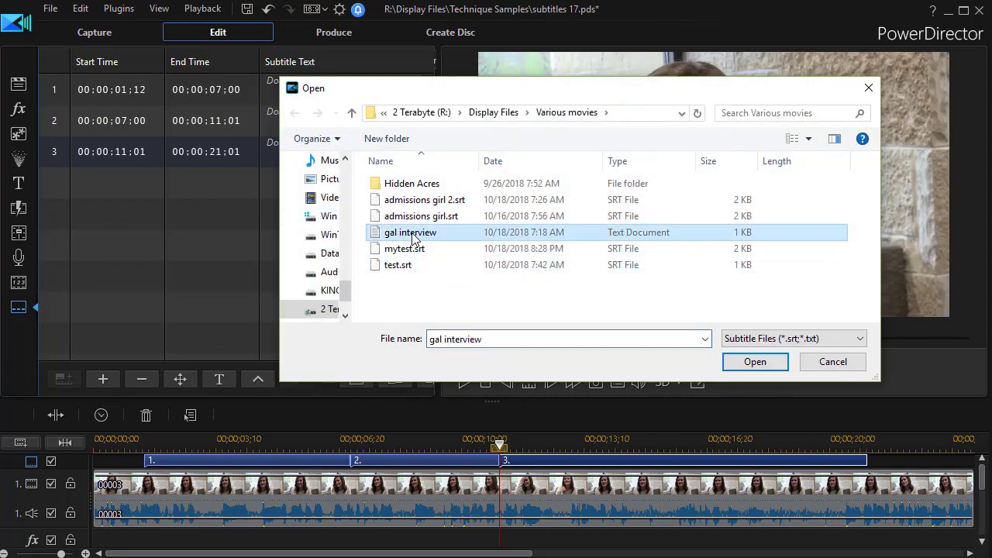
click(750, 363)
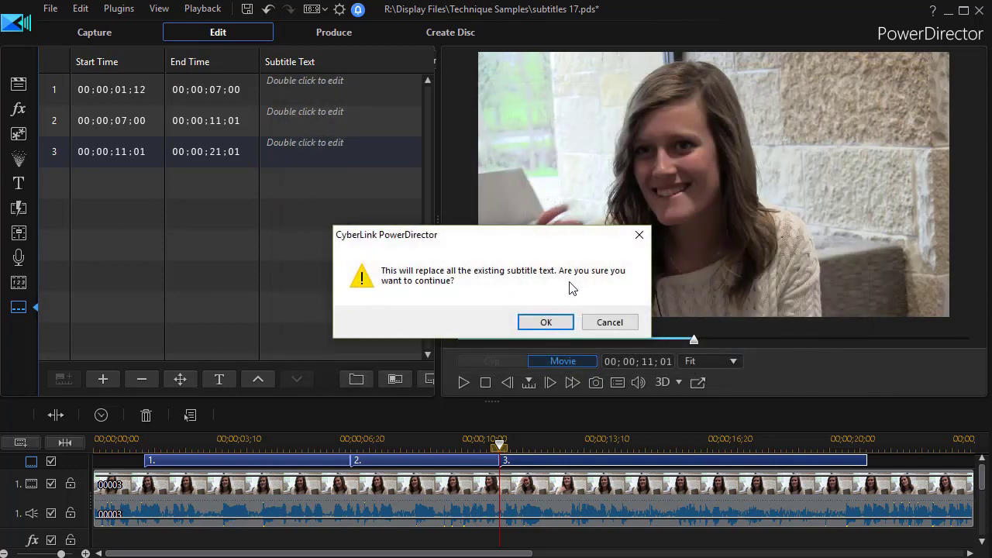
click(546, 321)
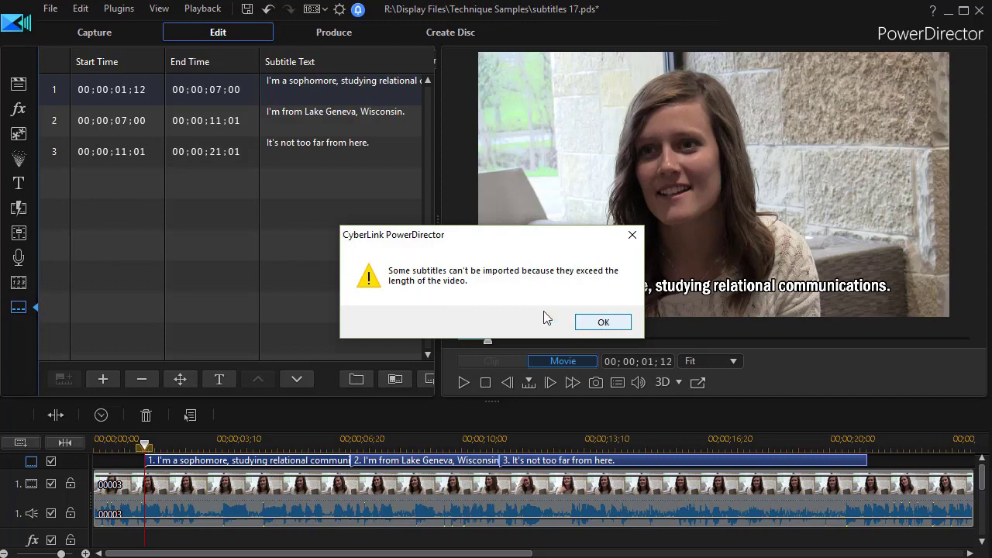
click(604, 322)
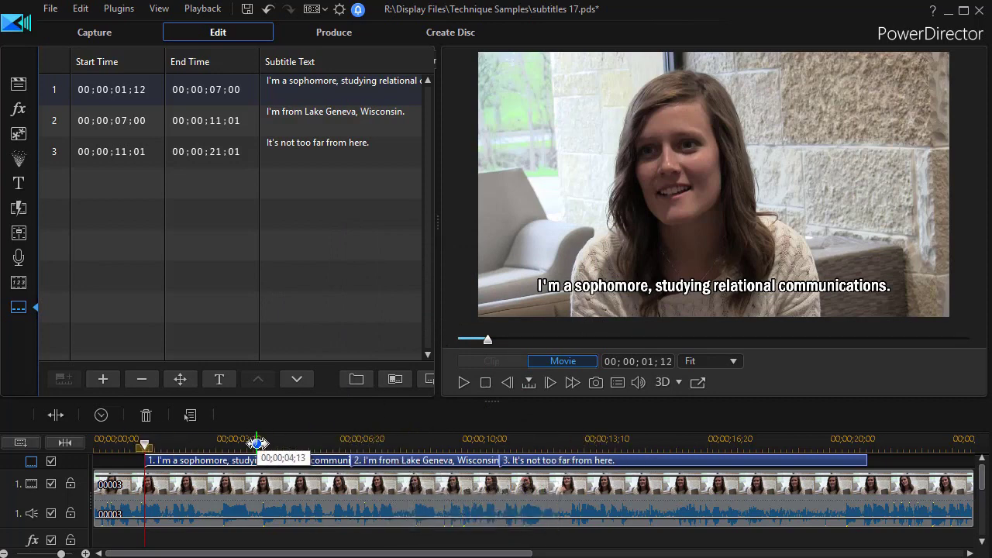
- Delete the three filled subtitles and add a sixth blank marker at 00;00;15;23
drag(122, 190, 99, 92)
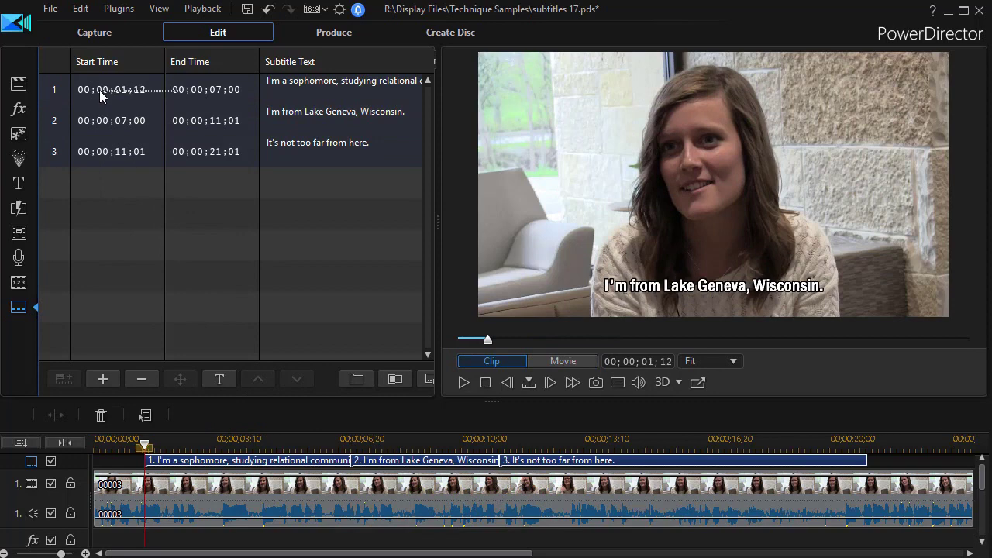
key(Delete)
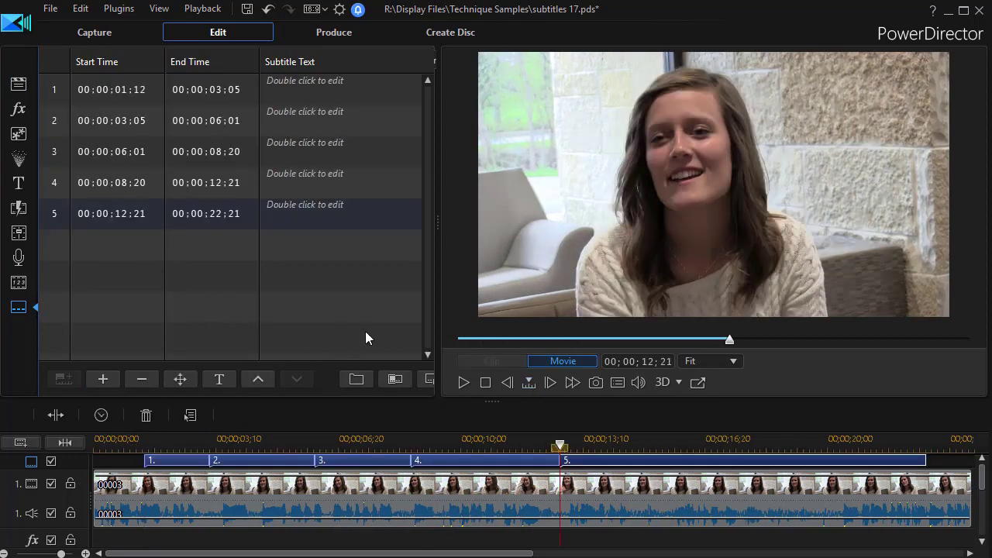
click(672, 440)
click(97, 380)
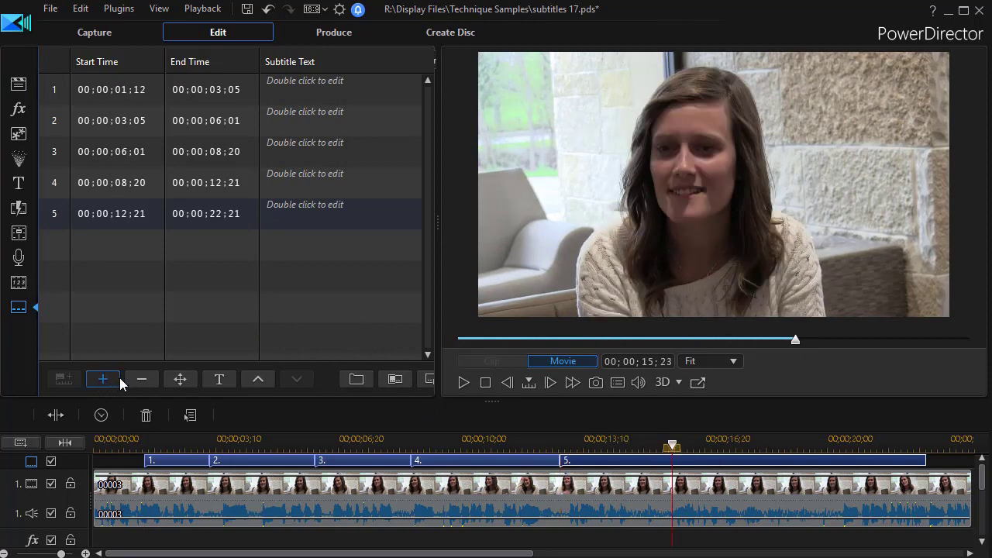
- Import the gal interview lines into the first five markers, replacing the existing text
click(351, 380)
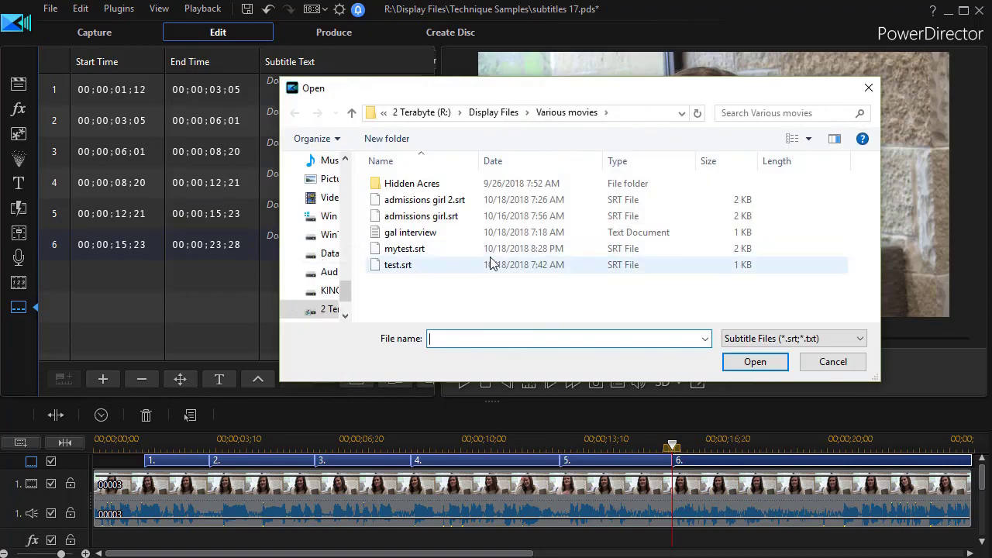
click(419, 235)
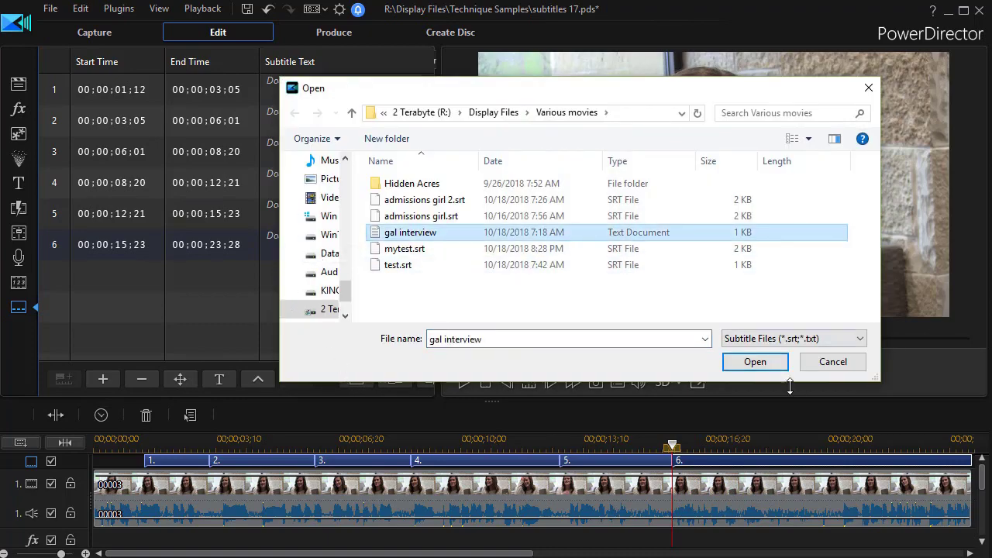
click(751, 364)
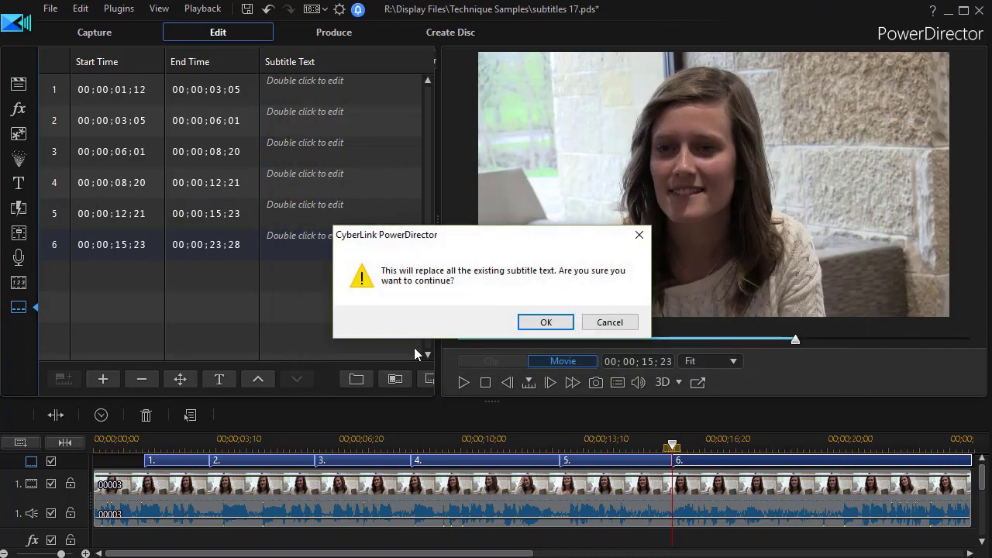
click(545, 322)
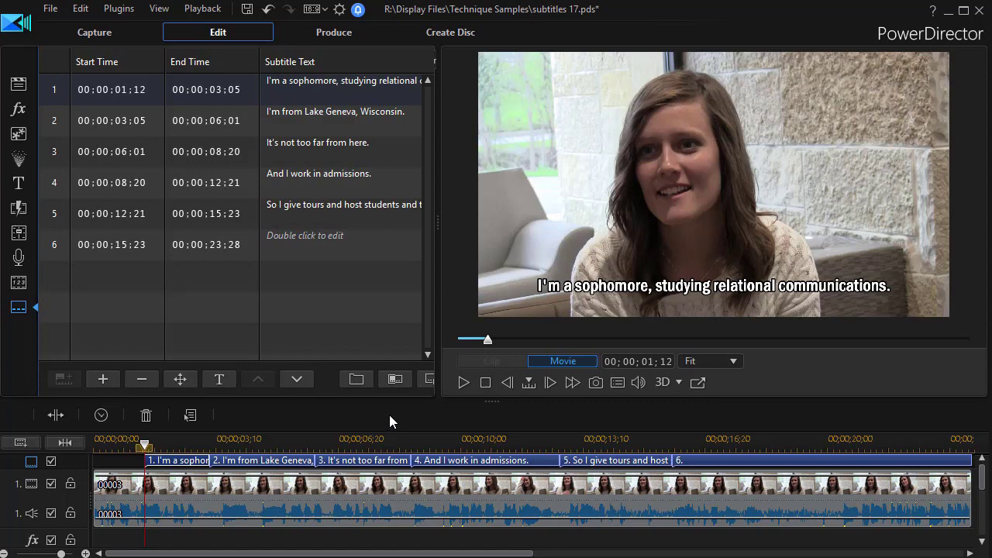
click(73, 239)
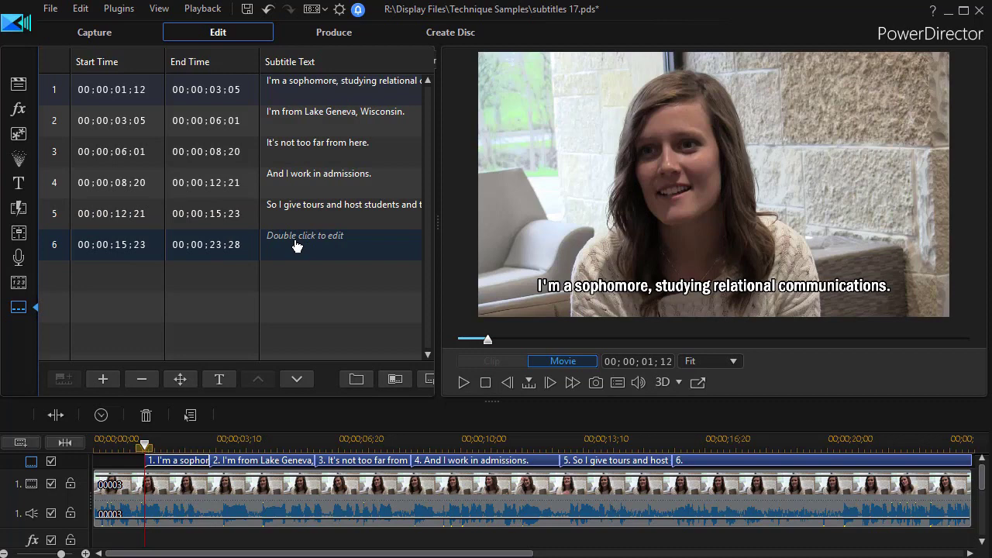
click(222, 324)
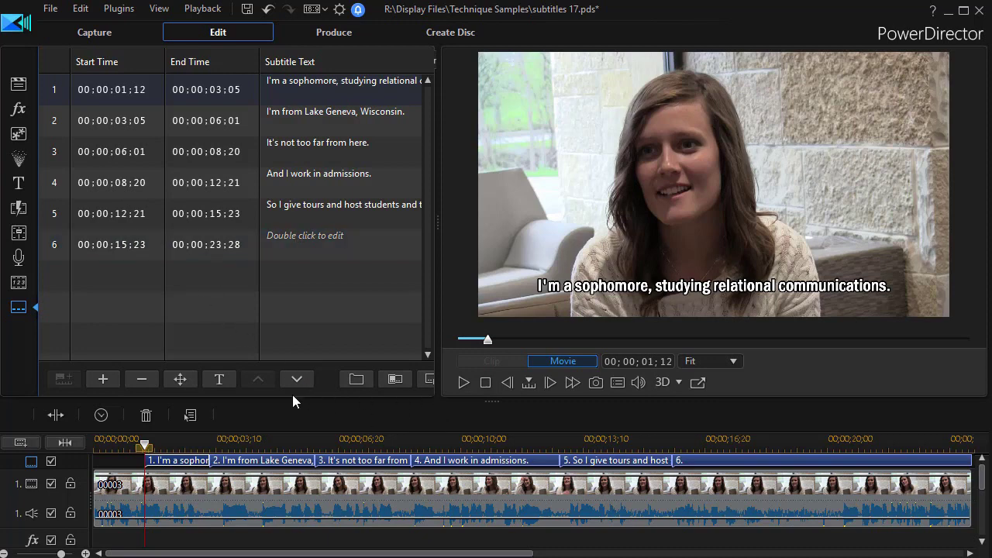
click(190, 416)
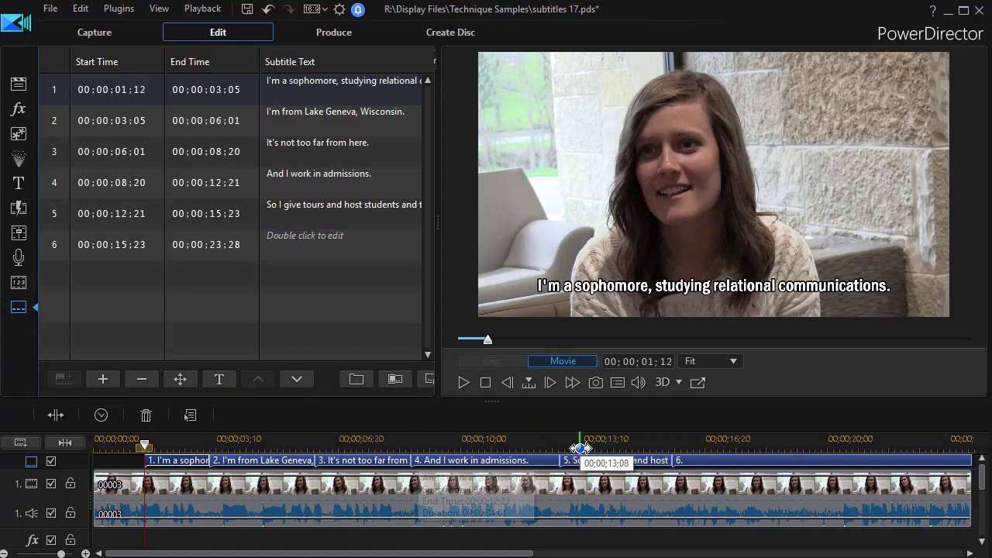